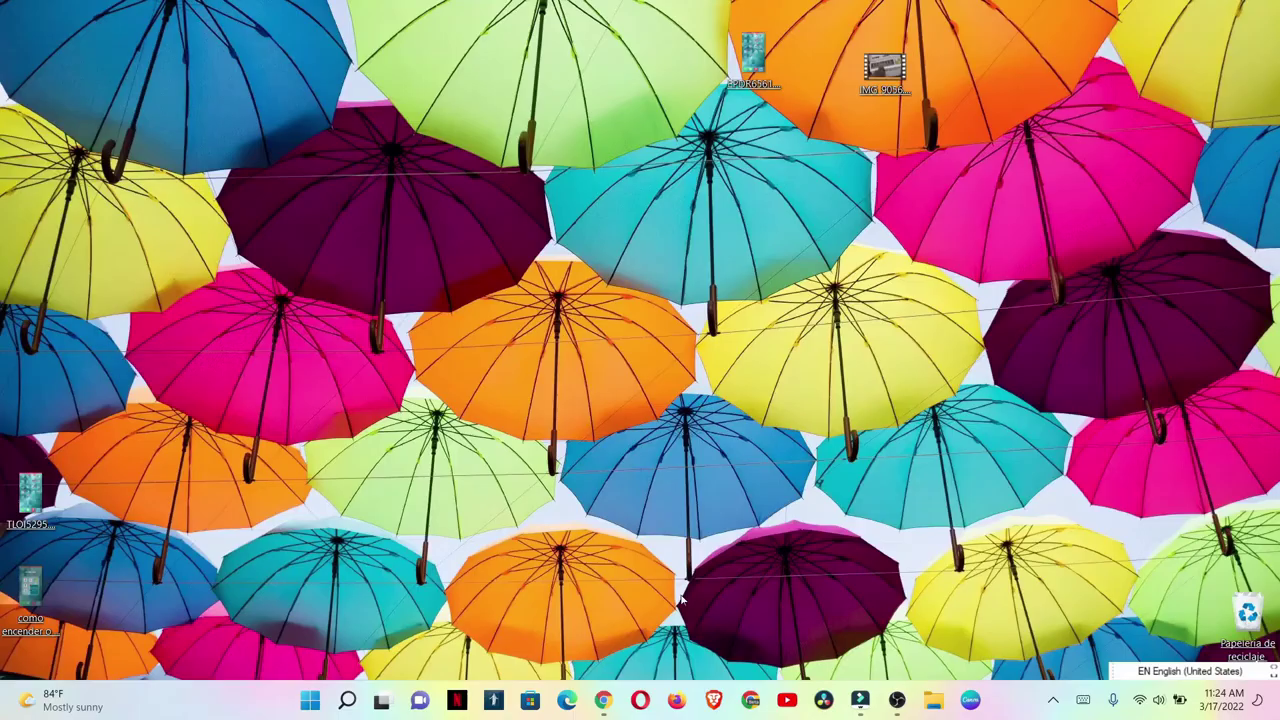
# Step: Switch to Wondershare Filmora and import IMG_9056.MOV and TLOI5295.MP4 from the Desktop folder into the project media
pyautogui.moveTo(848, 692)
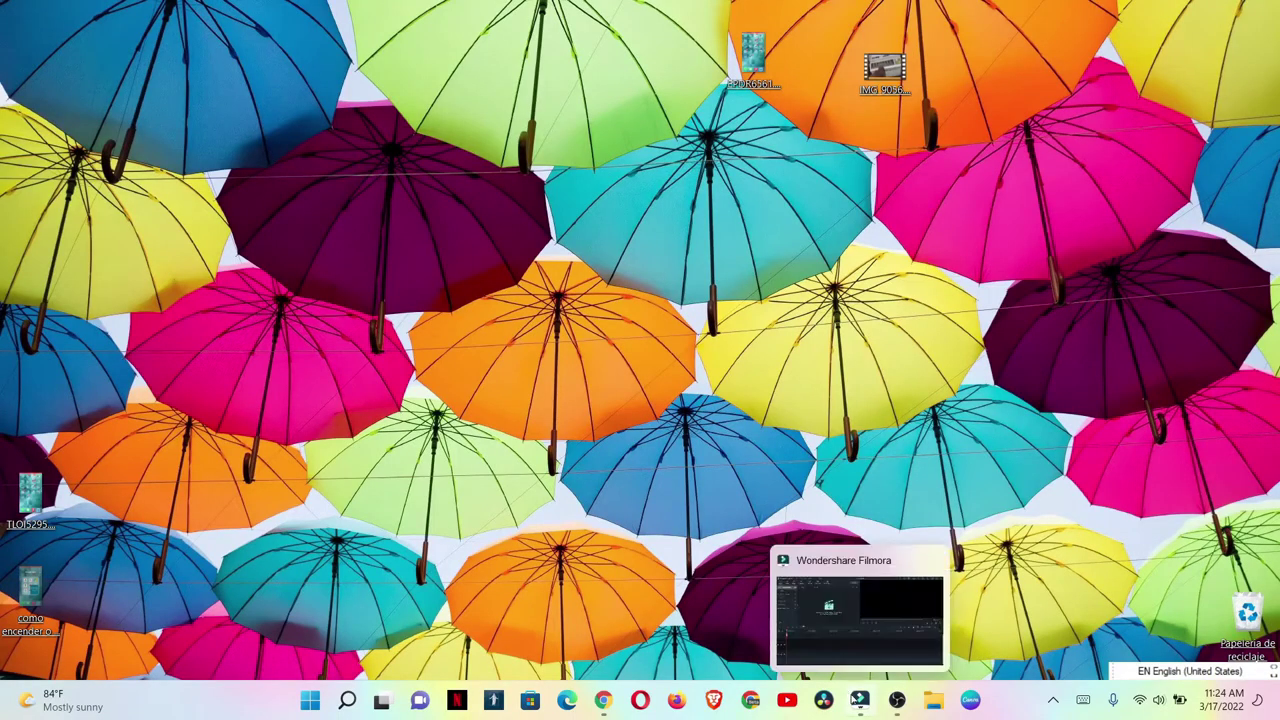
pyautogui.click(858, 612)
pyautogui.click(450, 249)
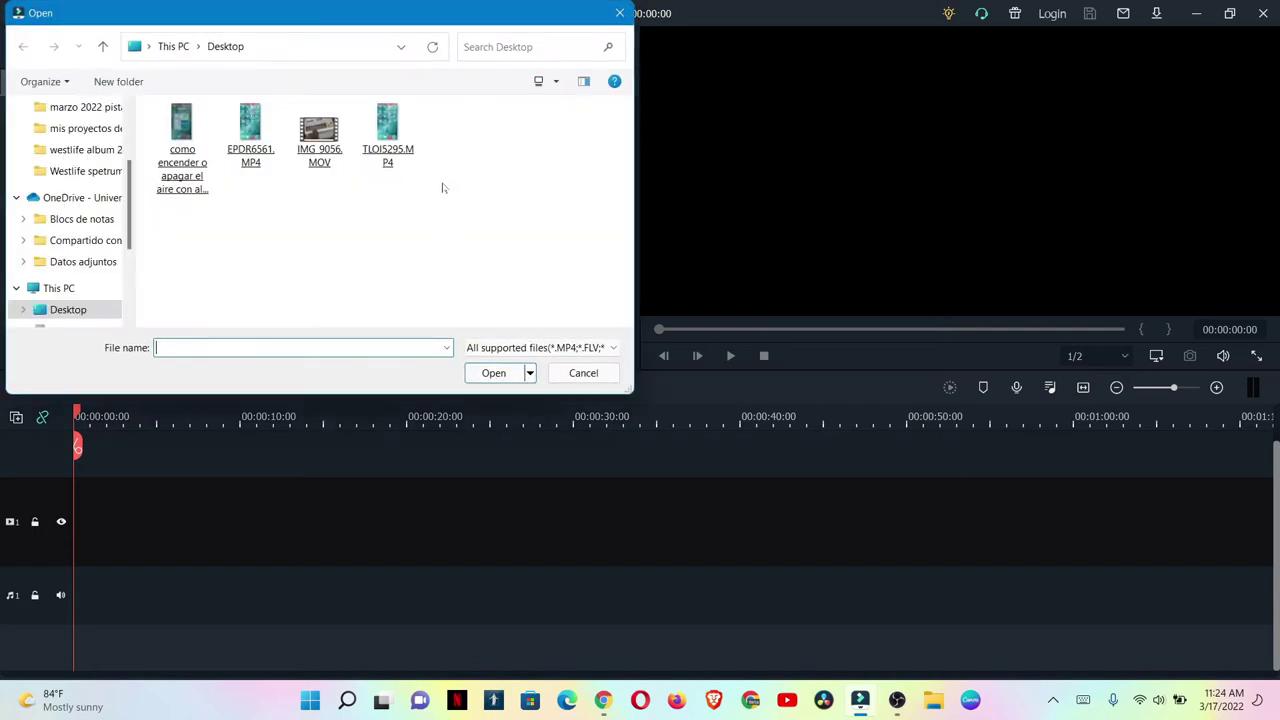
pyautogui.moveTo(483, 123); pyautogui.dragTo(322, 156)
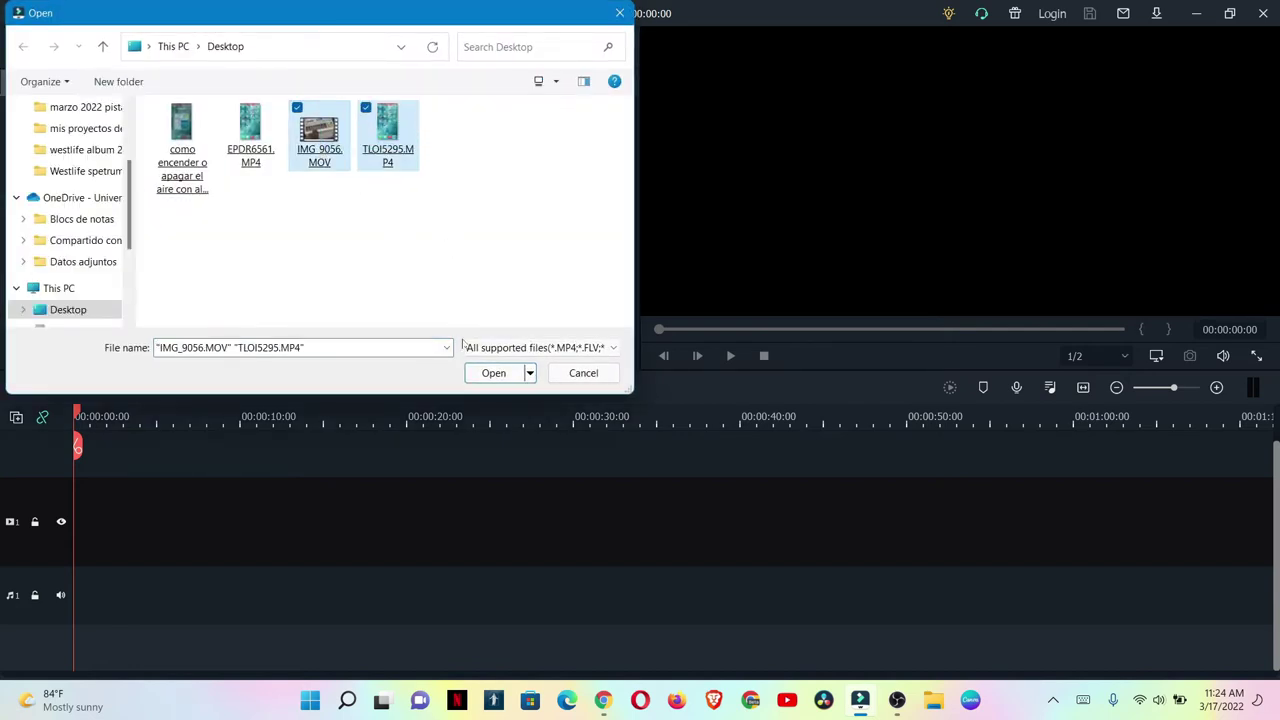
pyautogui.click(478, 375)
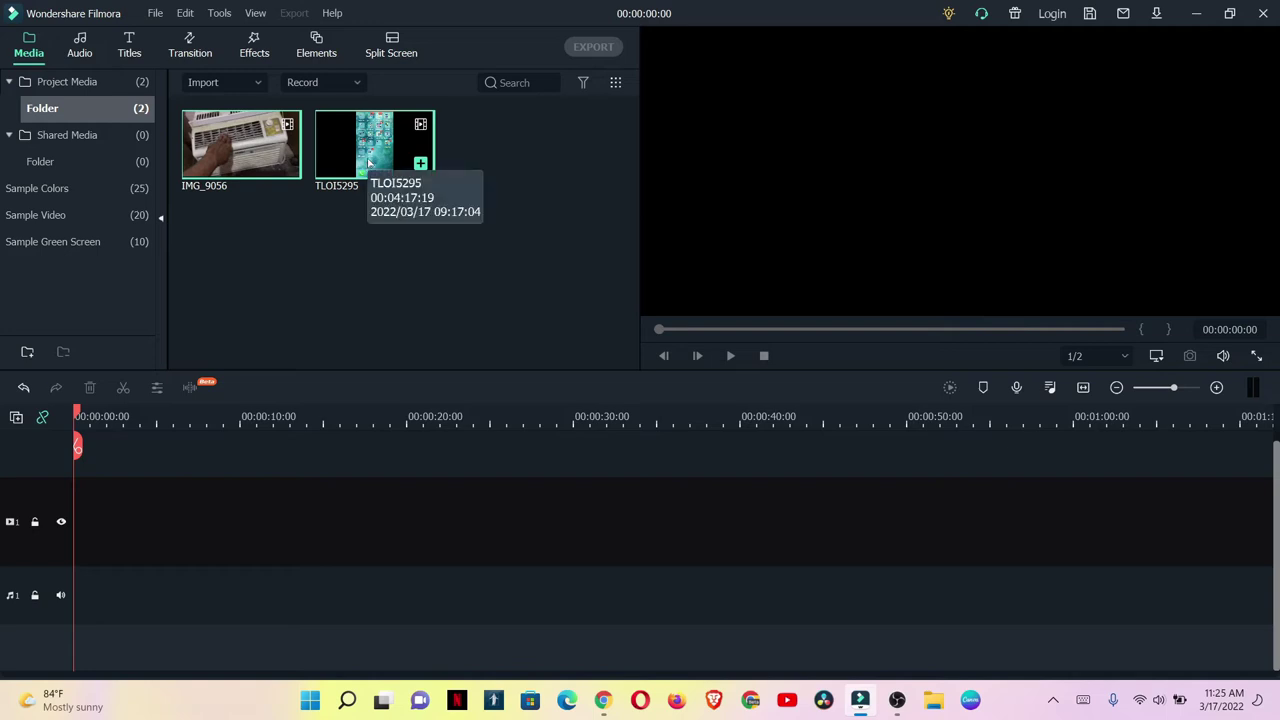
# Step: Place the TLOI5295 clip at the start of the video track, matching the project settings to its 1080 x 1920 29fps format
pyautogui.moveTo(368, 160); pyautogui.dragTo(68, 538)
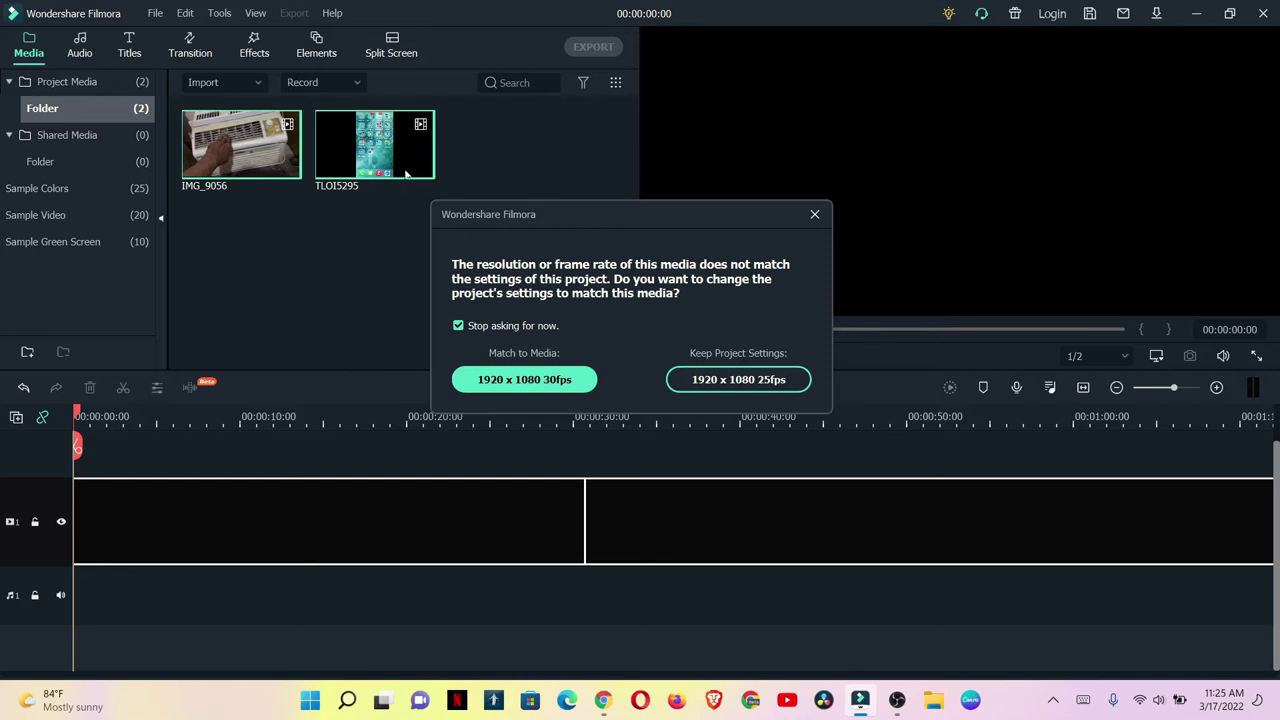
pyautogui.click(515, 379)
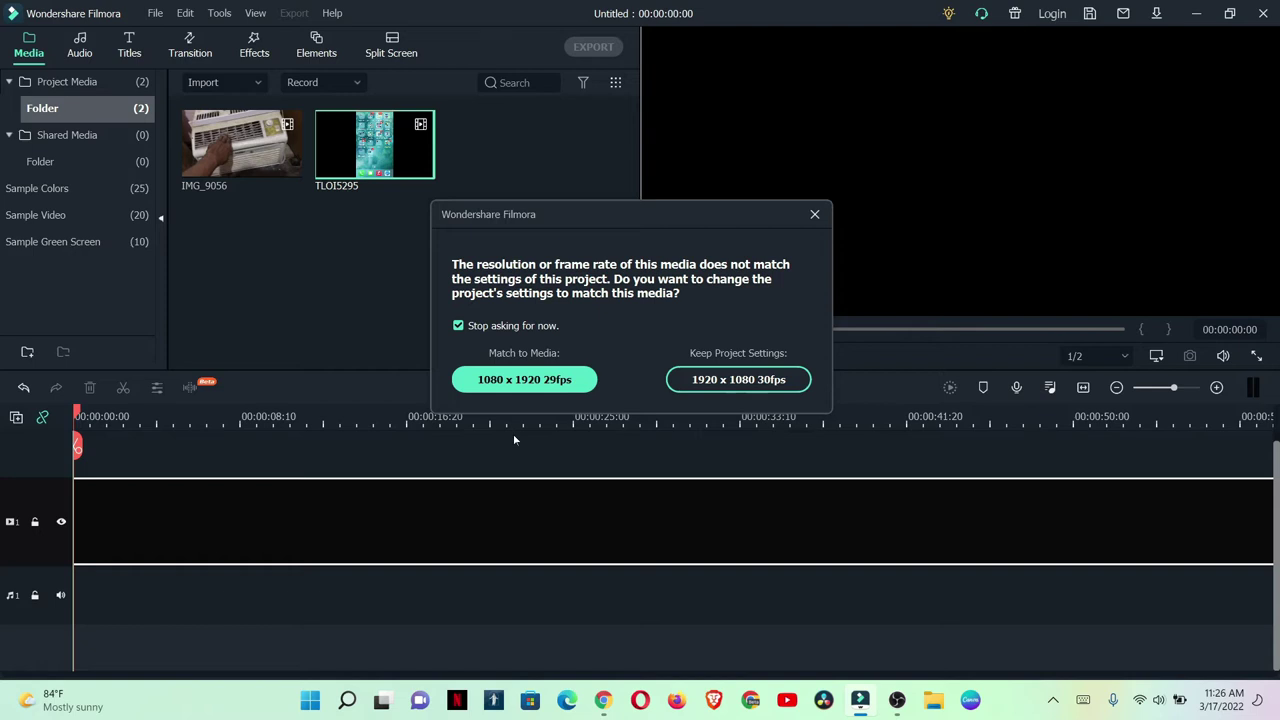
pyautogui.click(558, 387)
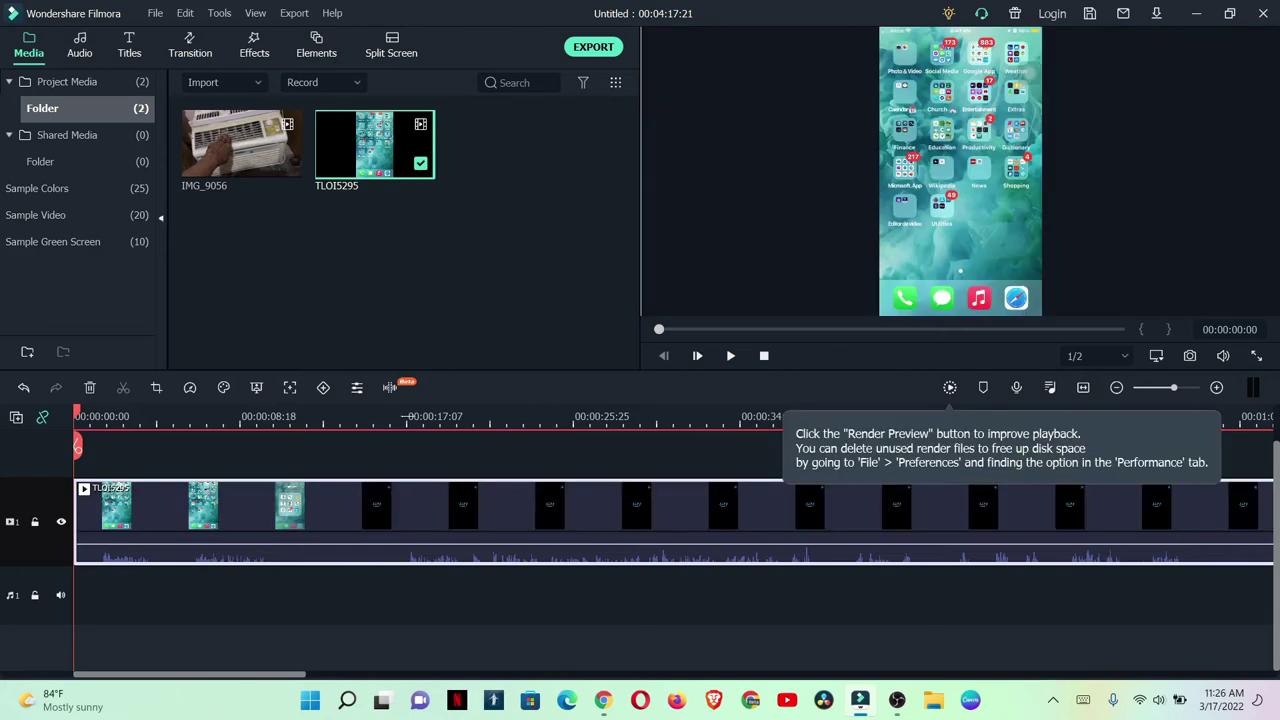
# Step: Split the TLOI5295 clip at 00:00:17:14 and cut away the part after the split
pyautogui.click(411, 418)
pyautogui.click(411, 446)
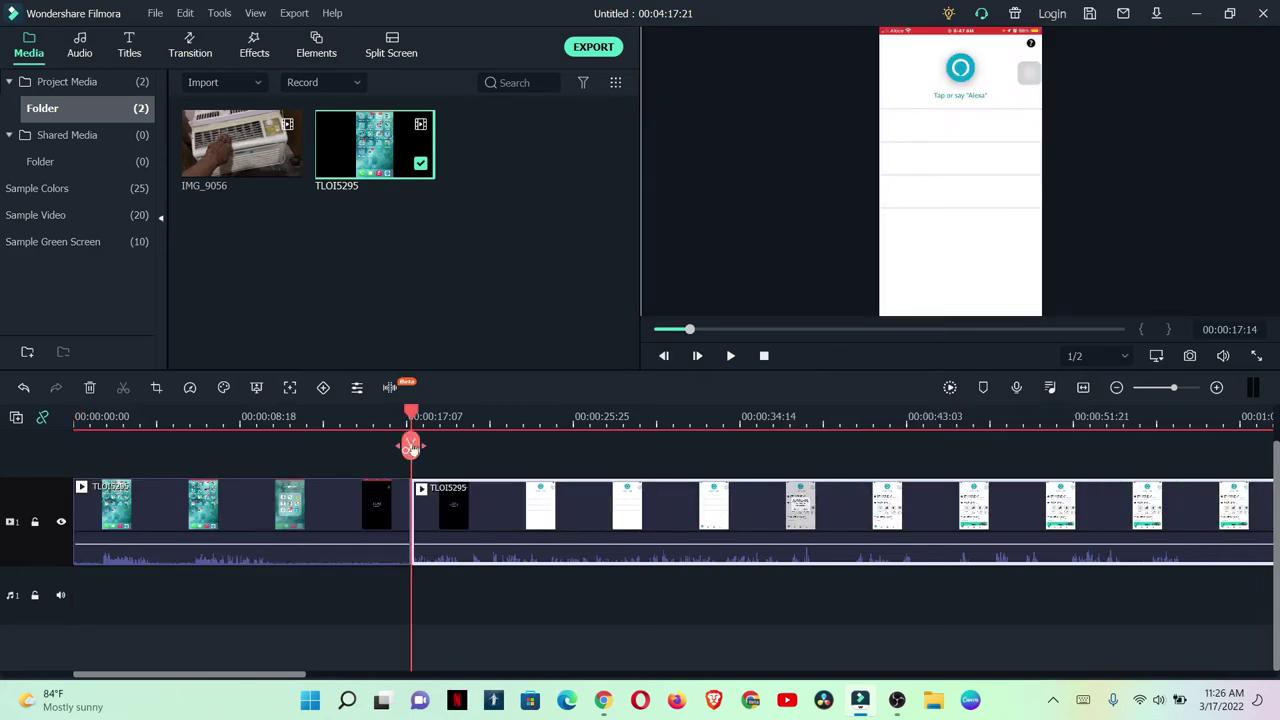
pyautogui.rightClick(555, 508)
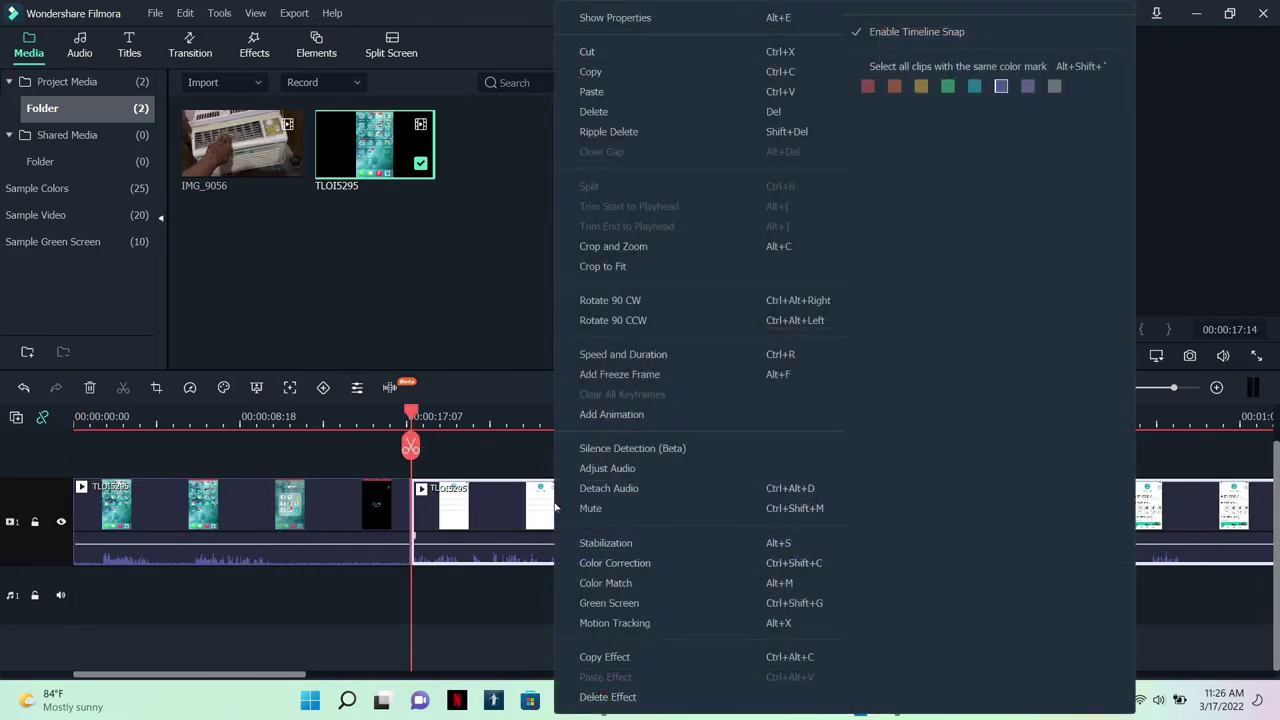
pyautogui.click(615, 52)
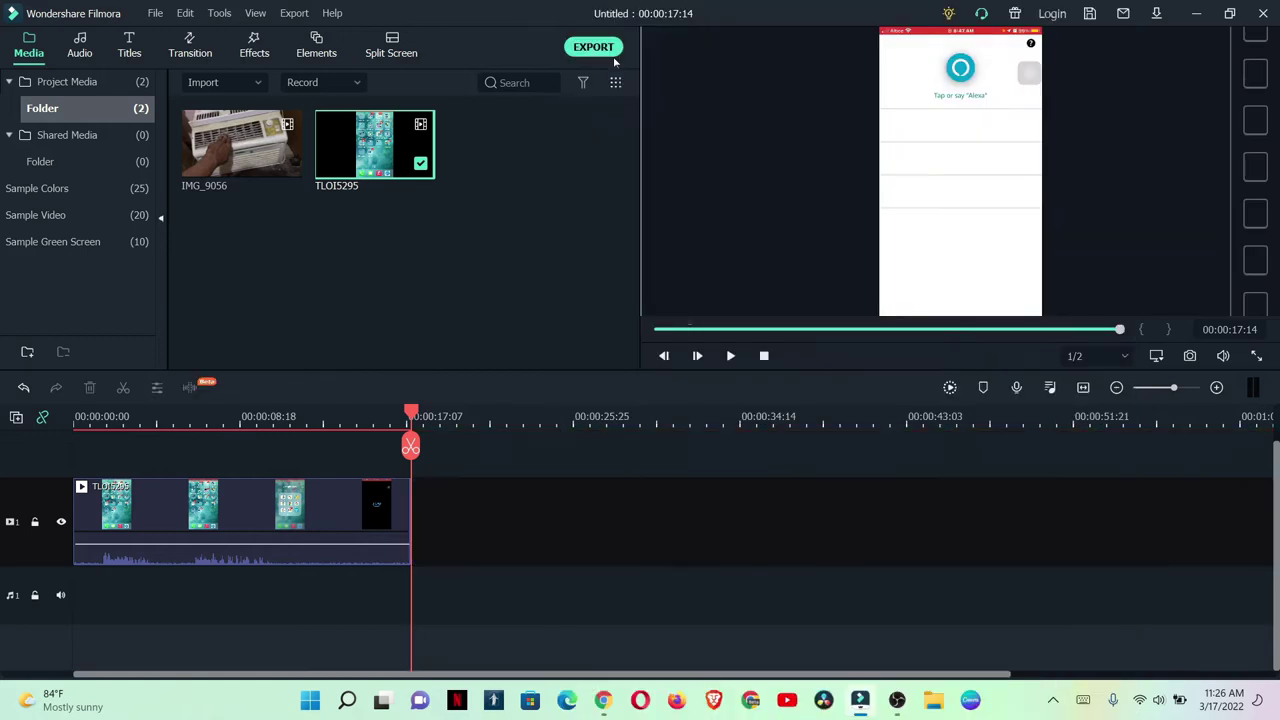
# Step: Move the playhead to 00:00:13:04 and add the IMG_9056 clip directly after the trimmed TLOI5295 clip on the video track
pyautogui.click(313, 438)
pyautogui.moveTo(313, 424); pyautogui.dragTo(321, 424)
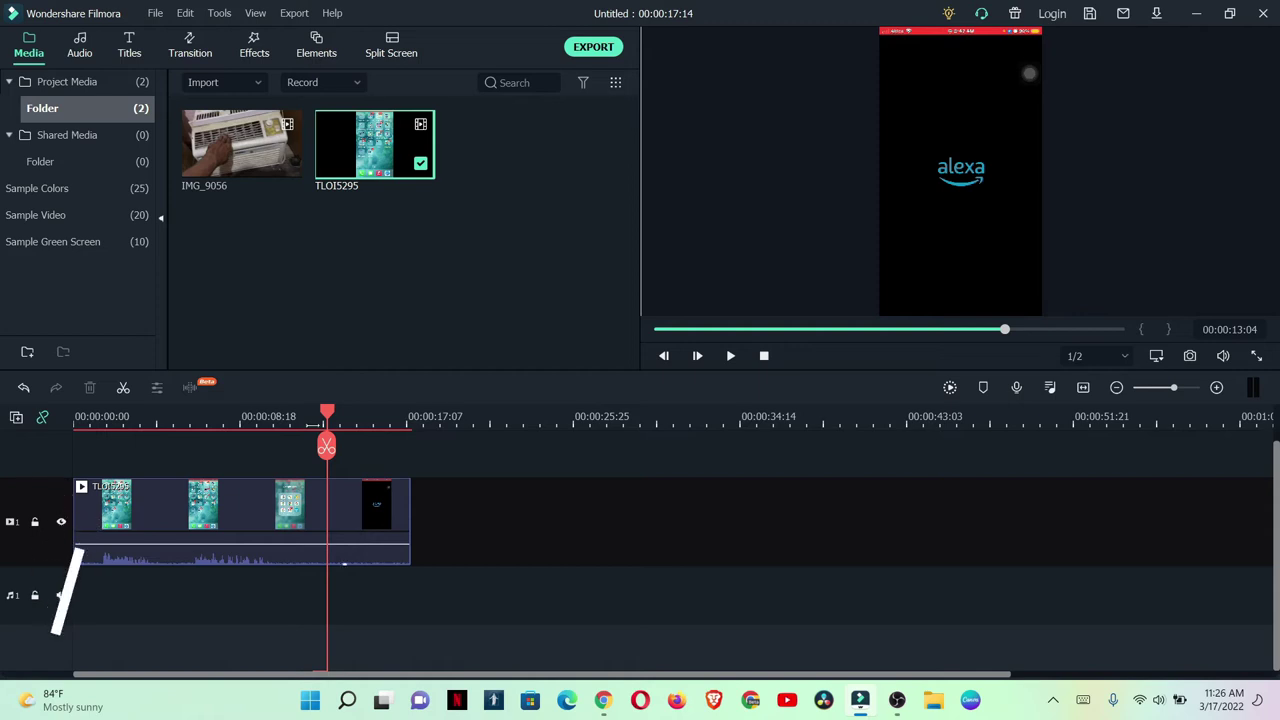
pyautogui.moveTo(234, 170); pyautogui.dragTo(421, 515)
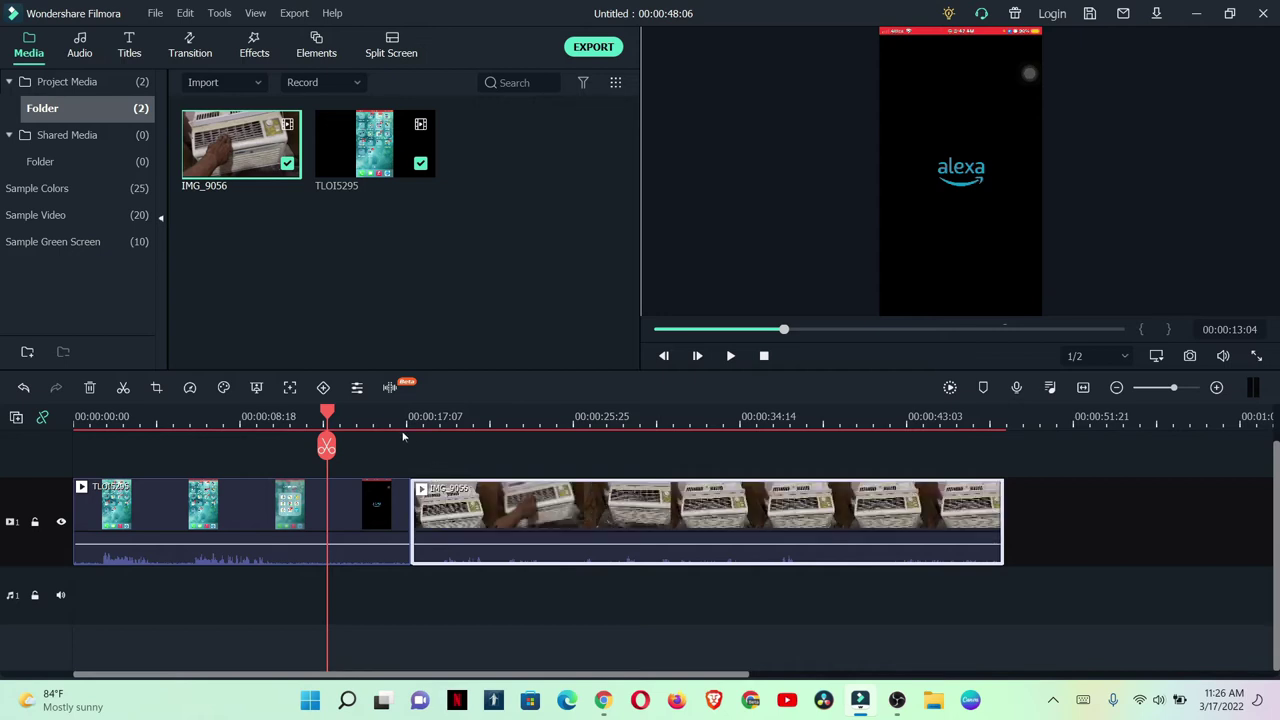
# Step: Open the original IMG_9056 video from the desktop to check its framing, and close the player
pyautogui.click(1196, 13)
pyautogui.doubleClick(911, 89)
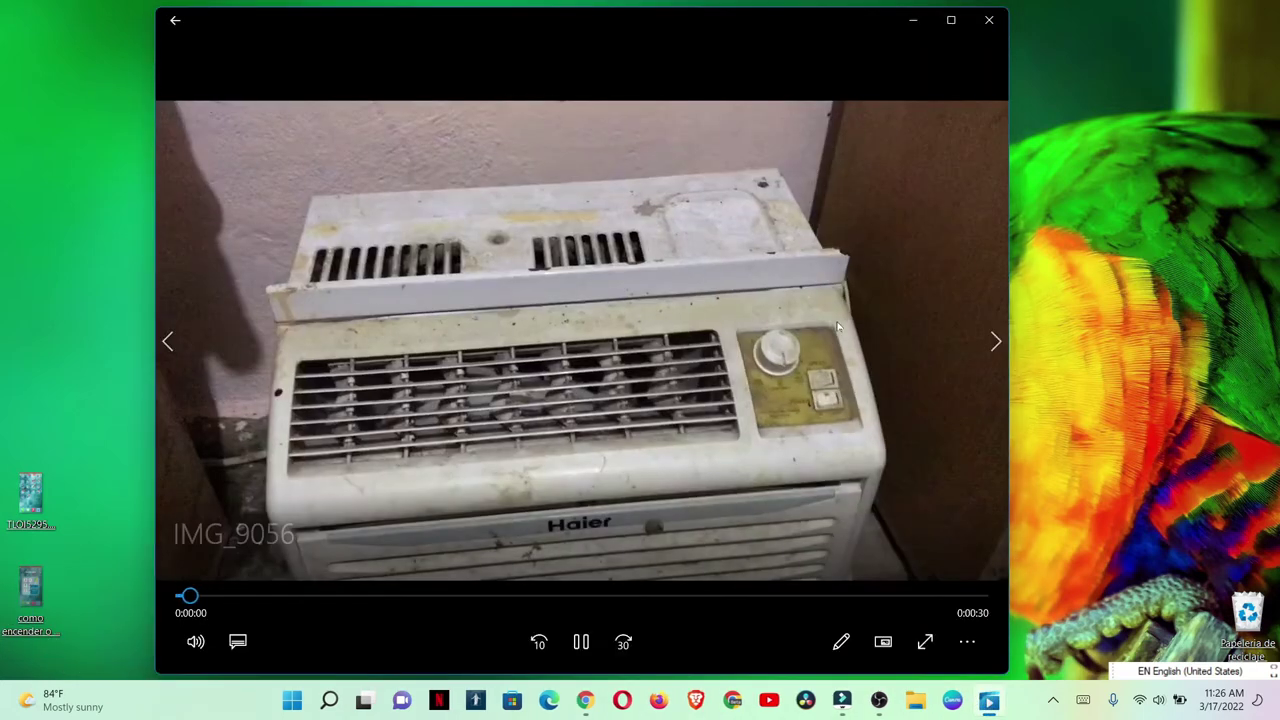
pyautogui.click(837, 320)
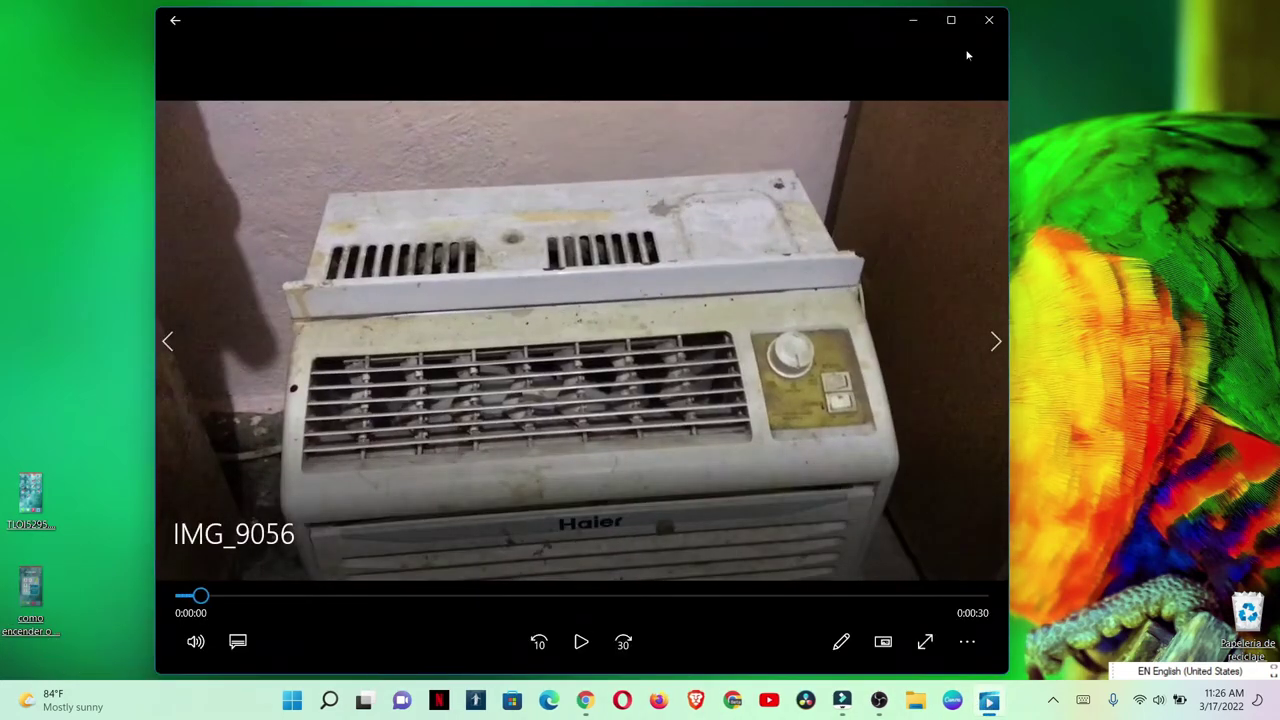
pyautogui.click(989, 20)
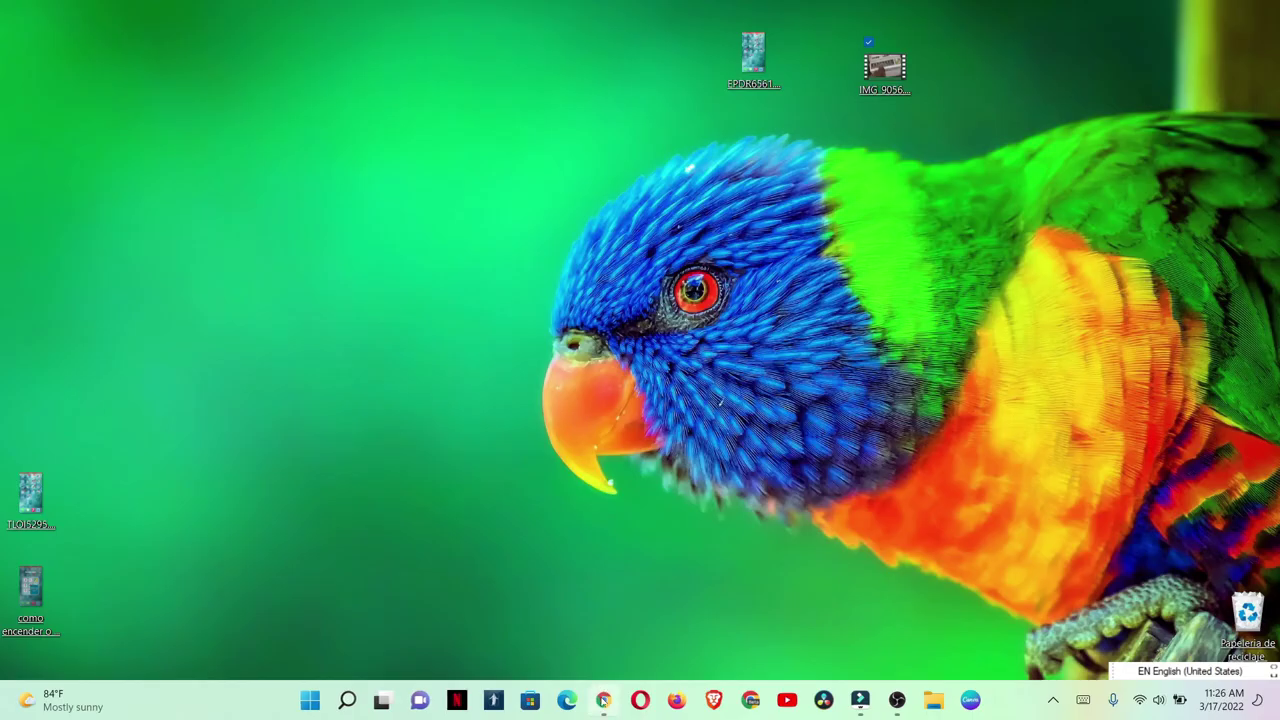
# Step: Return to Filmora and play the timeline across the join to compare the framing of both clips
pyautogui.click(860, 700)
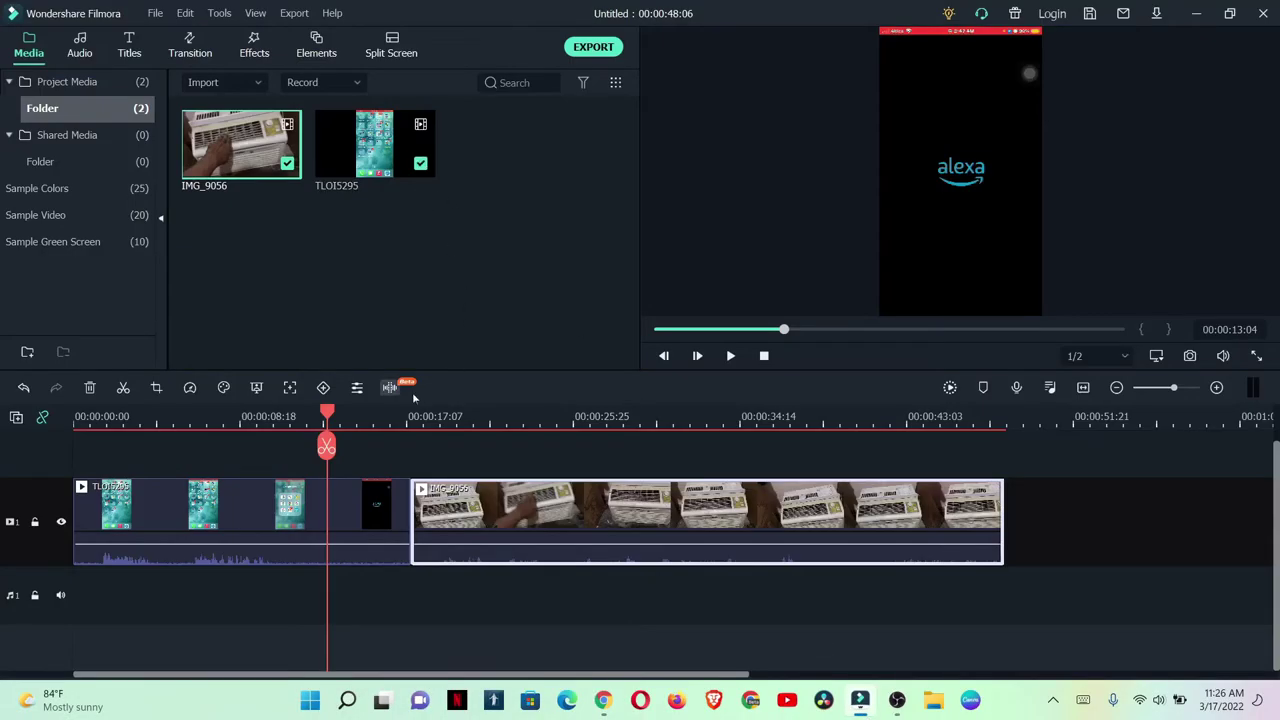
pyautogui.press('space')
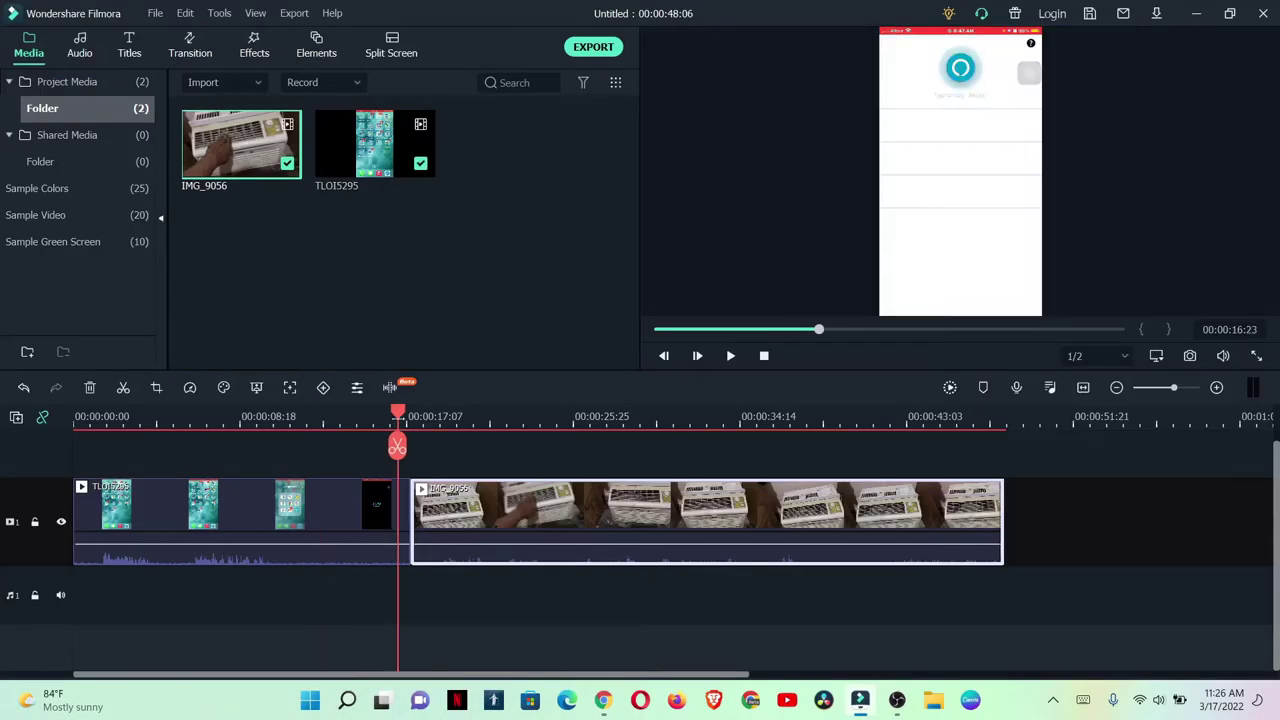
pyautogui.press('space')
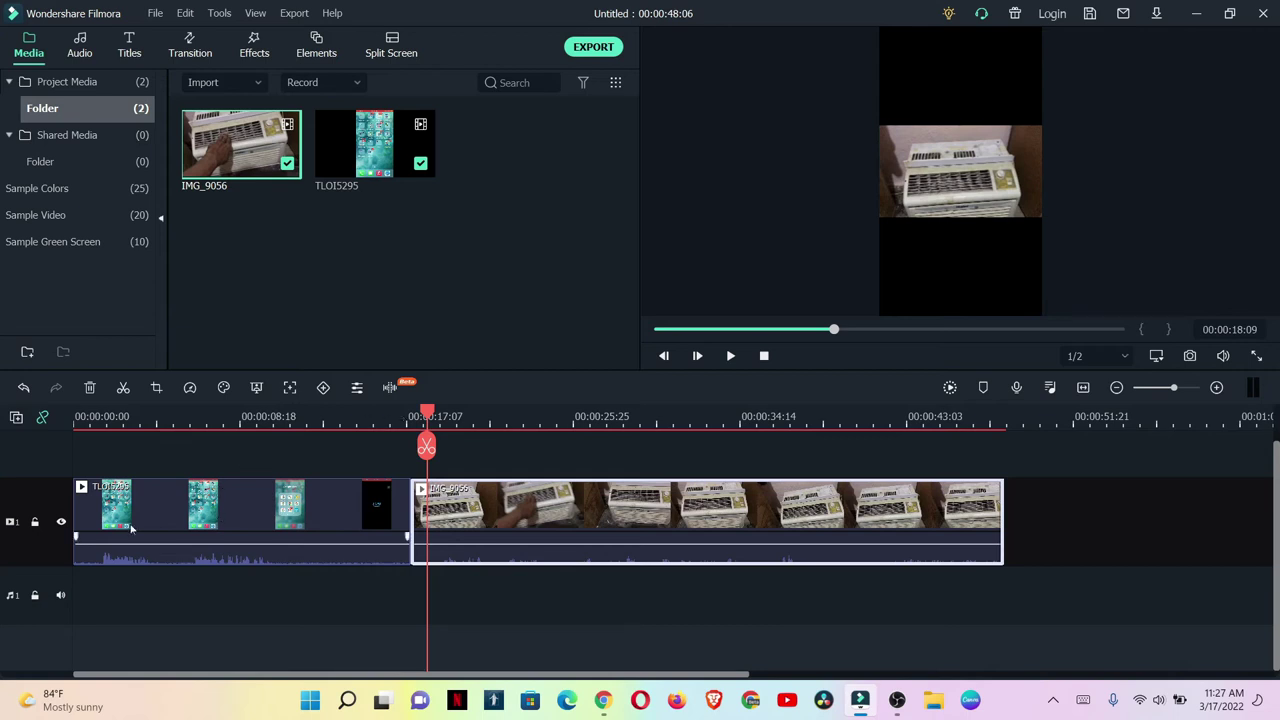
# Step: Inspect the video properties of the TLOI5295 clip and close them without changes
pyautogui.click(173, 535)
pyautogui.doubleClick(238, 513)
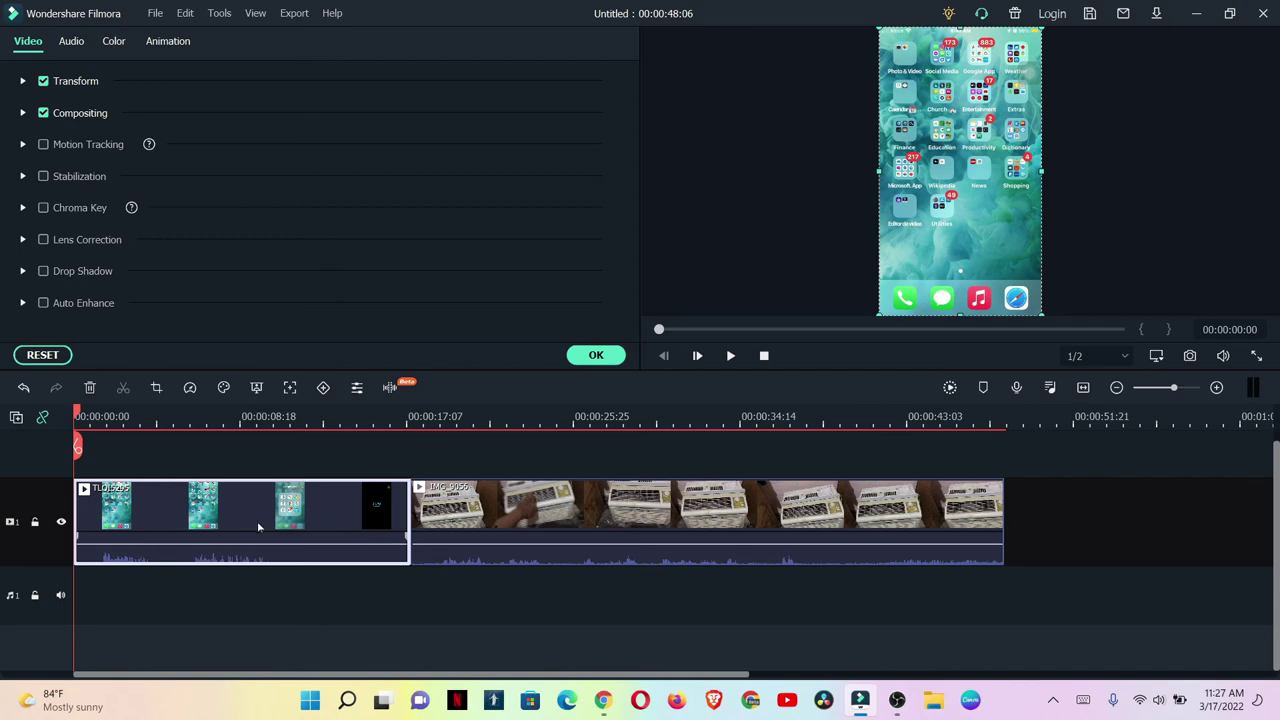
pyautogui.click(592, 356)
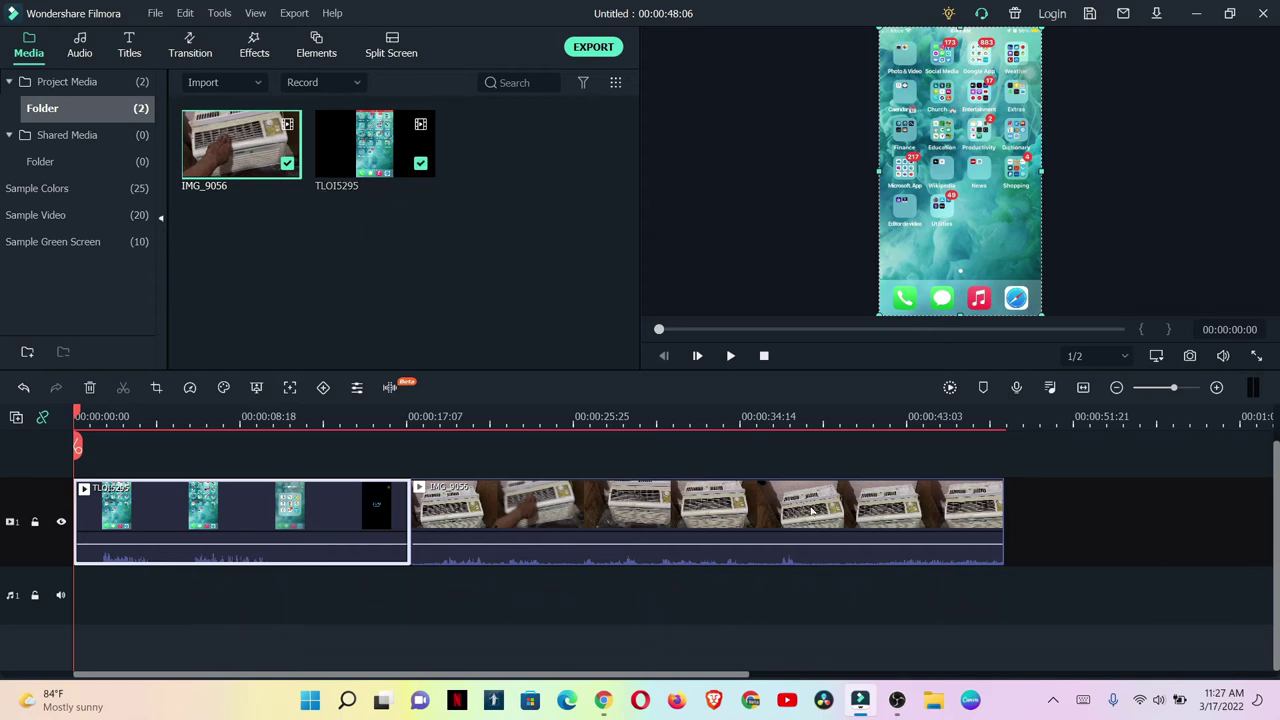
# Step: Try enlarging and recentering the IMG_9056 clip to fill the portrait frame, and reset its properties
pyautogui.doubleClick(726, 503)
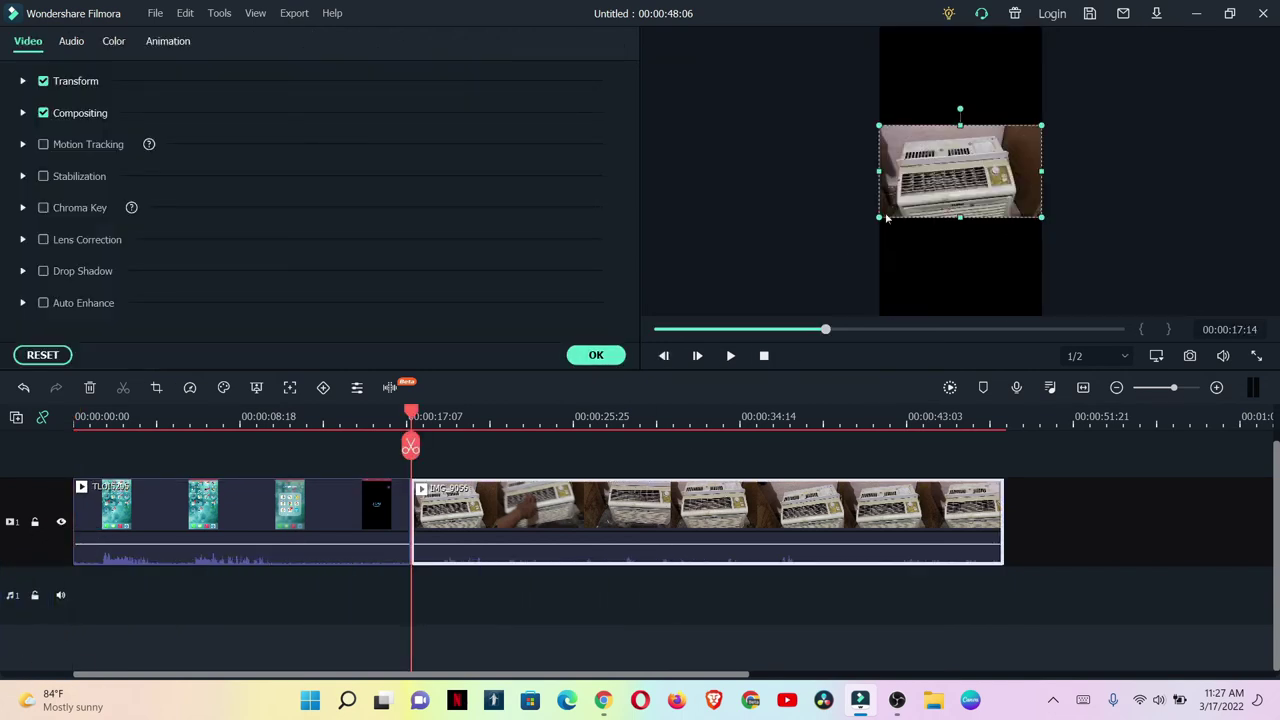
pyautogui.moveTo(878, 217); pyautogui.dragTo(733, 299)
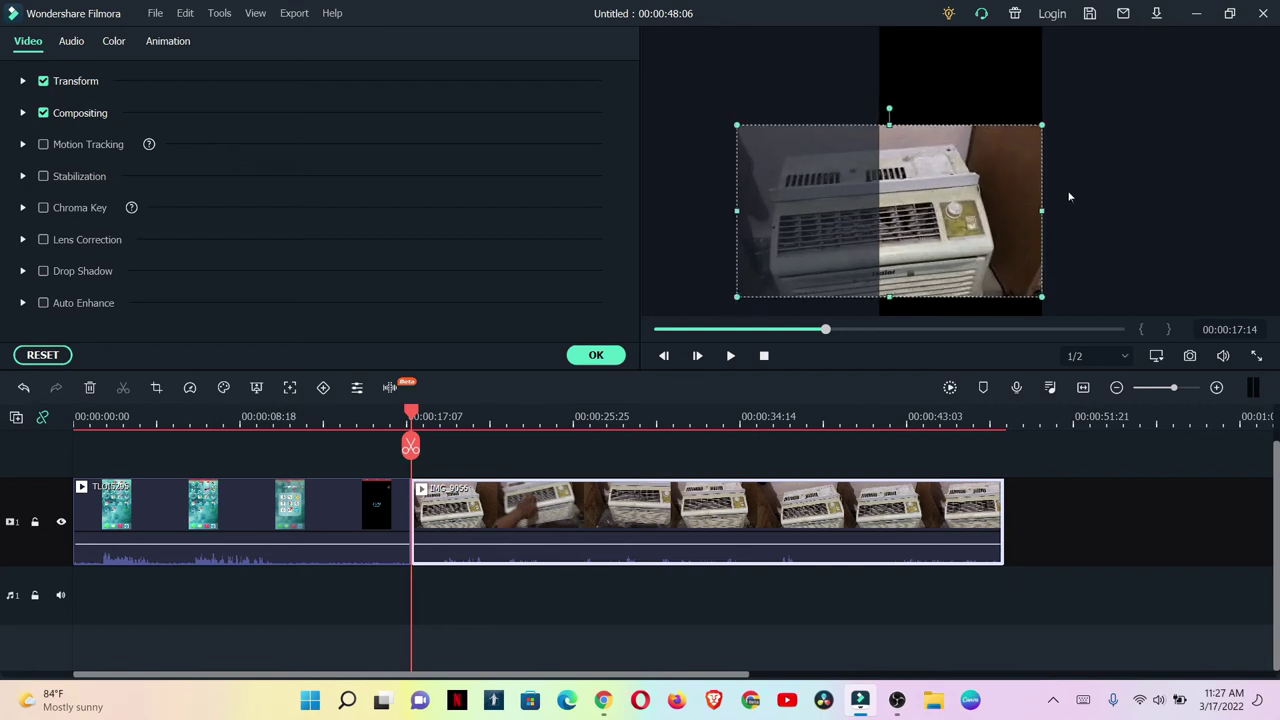
pyautogui.moveTo(942, 208); pyautogui.dragTo(1015, 198)
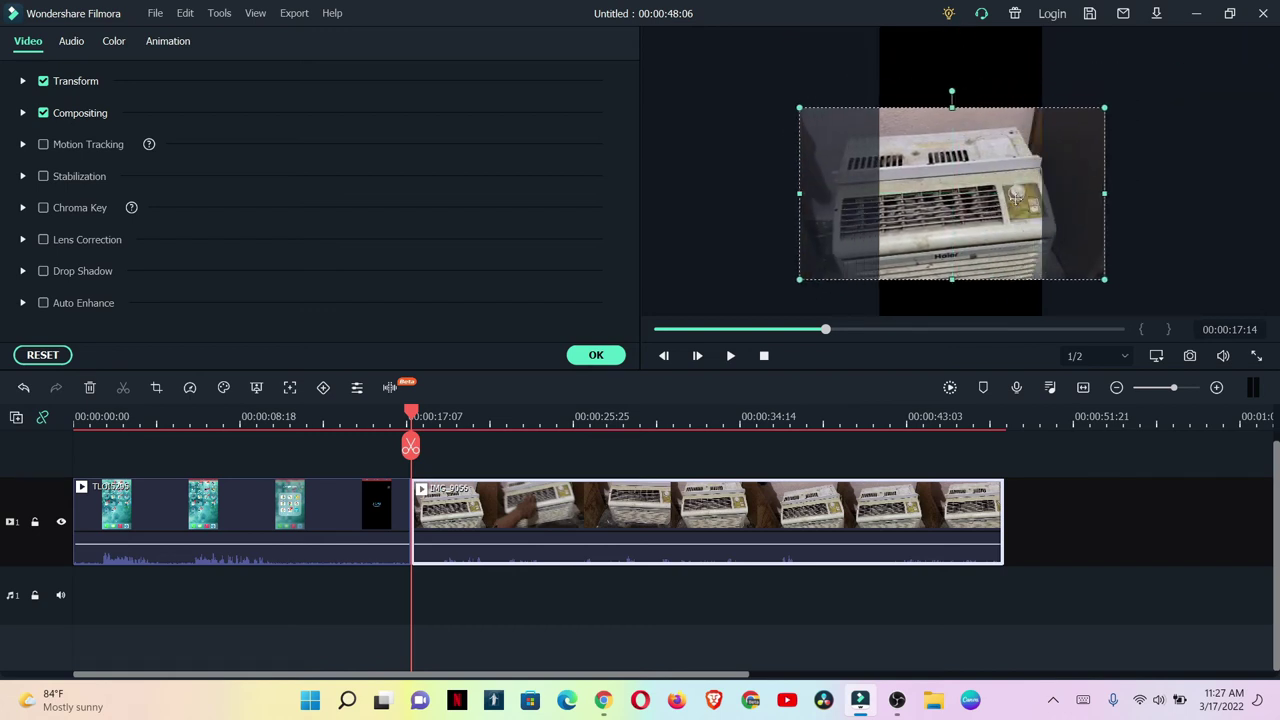
pyautogui.click(63, 355)
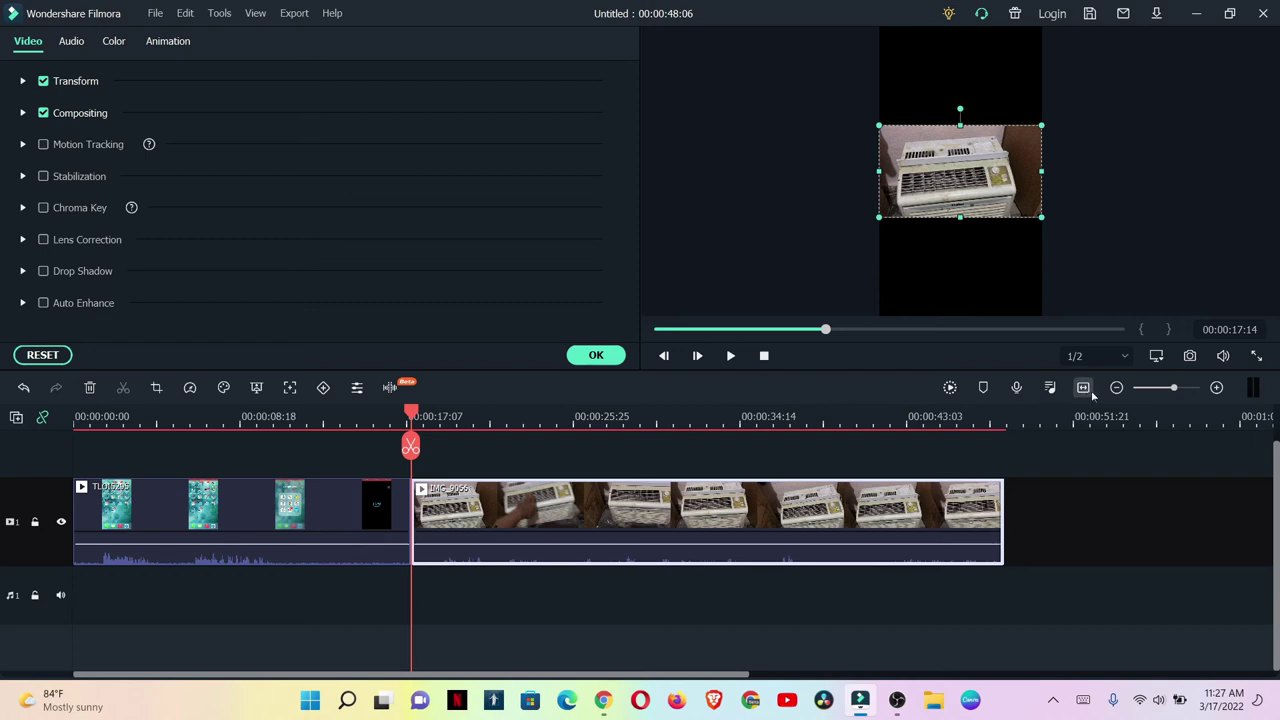
# Step: Change the project aspect ratio to 16:9 (Widescreen) with a resolution of 1920 x 1080 (Full HD) at 25 fps
pyautogui.click(1158, 357)
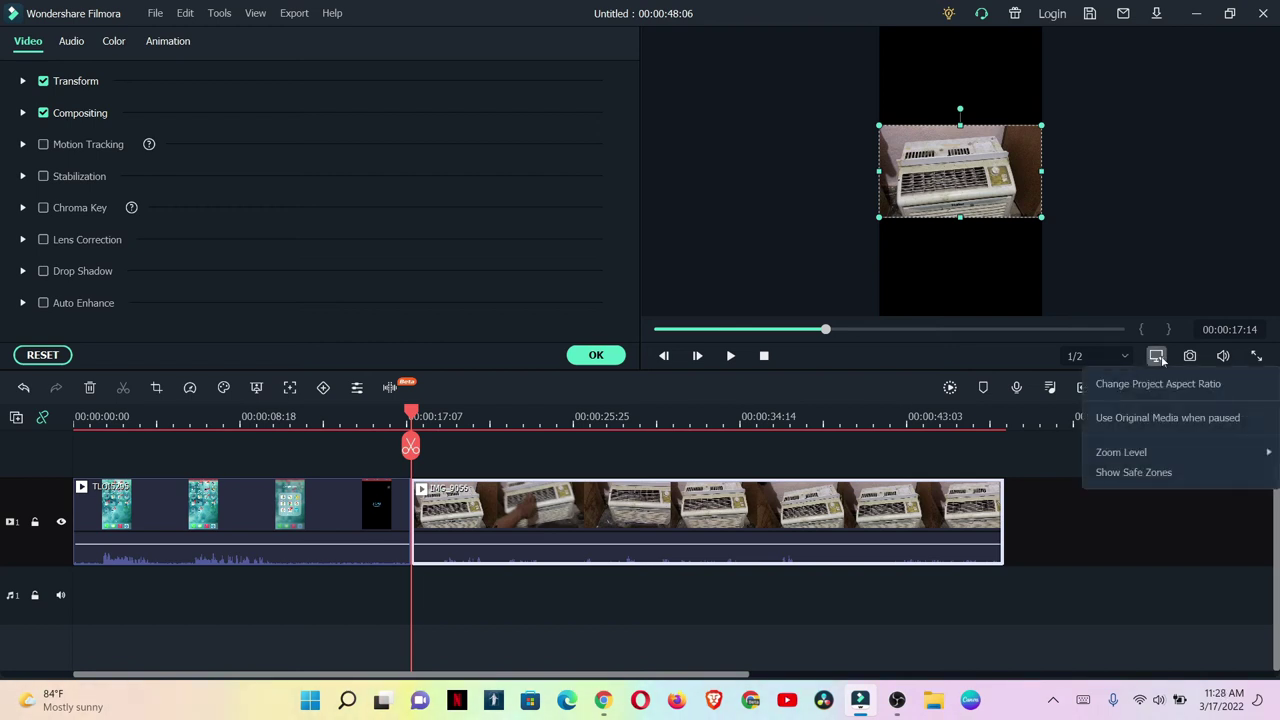
pyautogui.click(1213, 384)
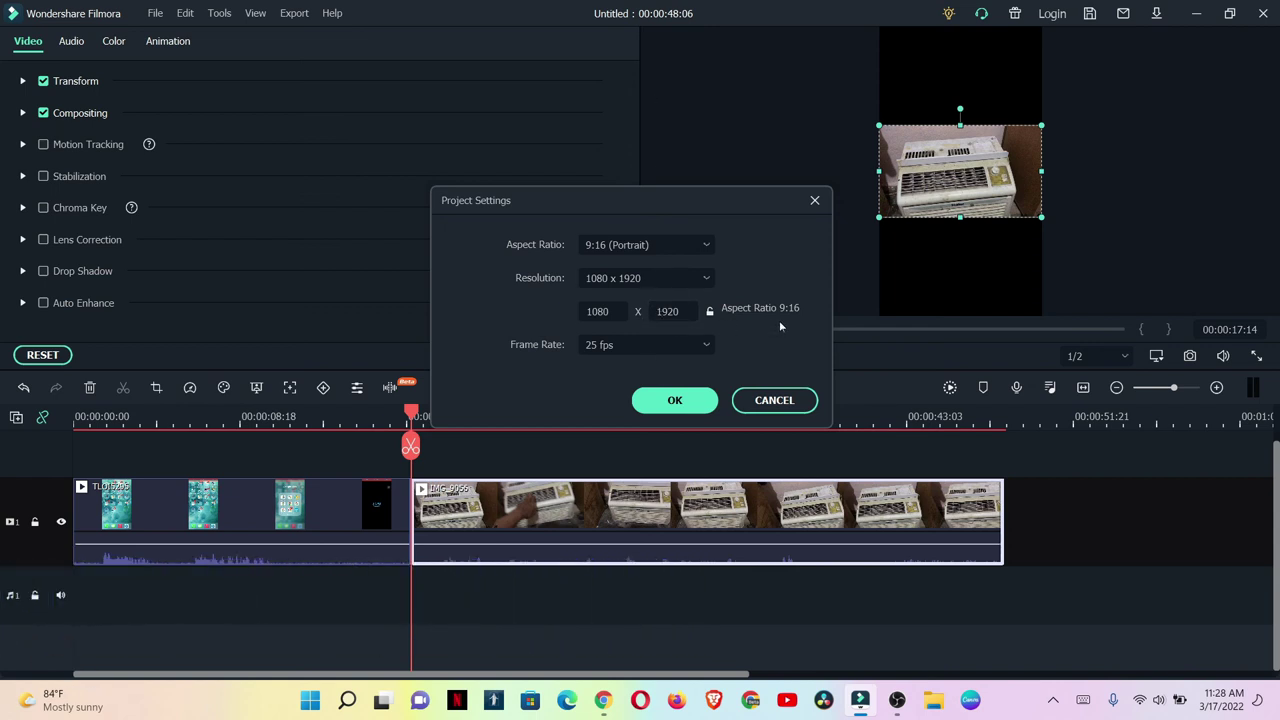
pyautogui.click(675, 245)
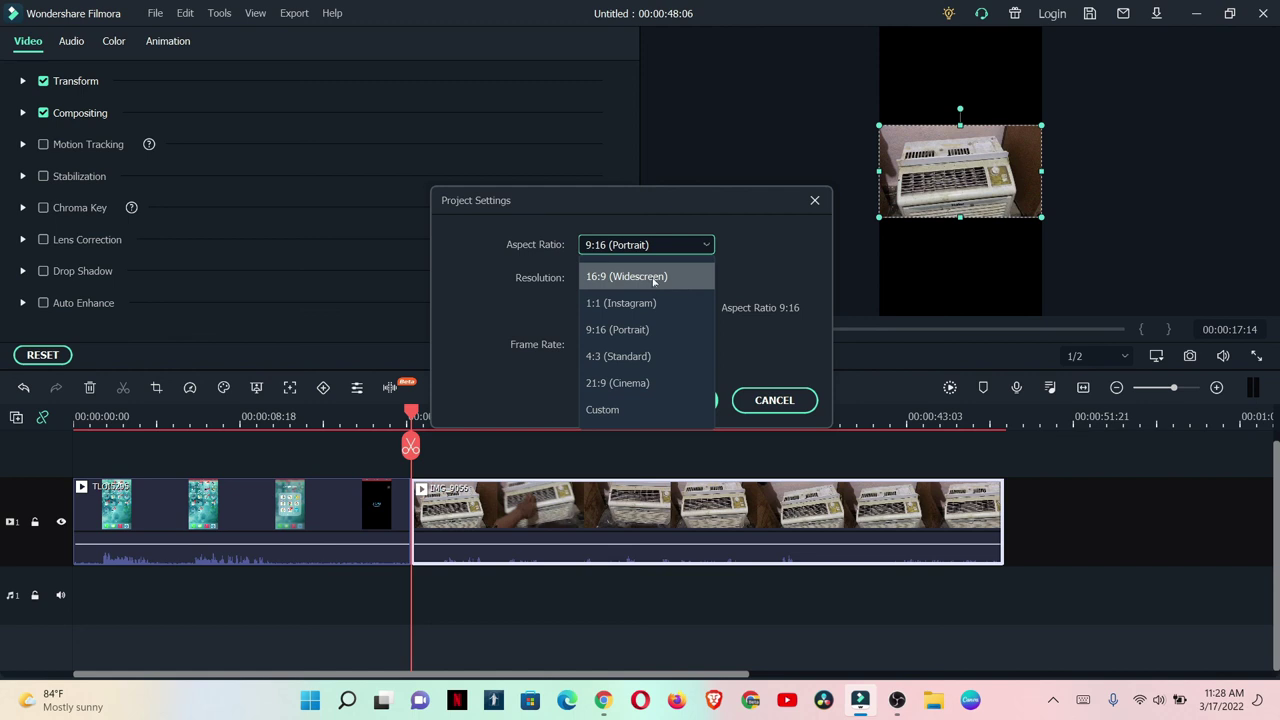
pyautogui.click(653, 277)
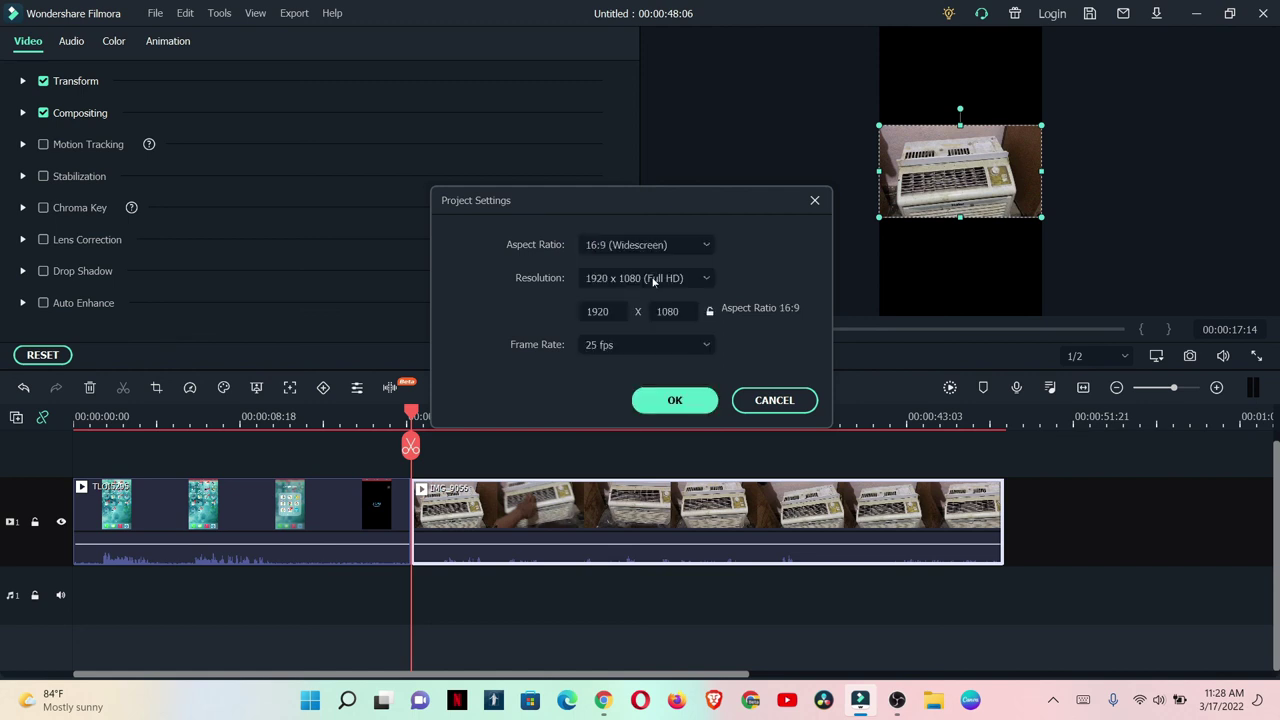
pyautogui.click(676, 400)
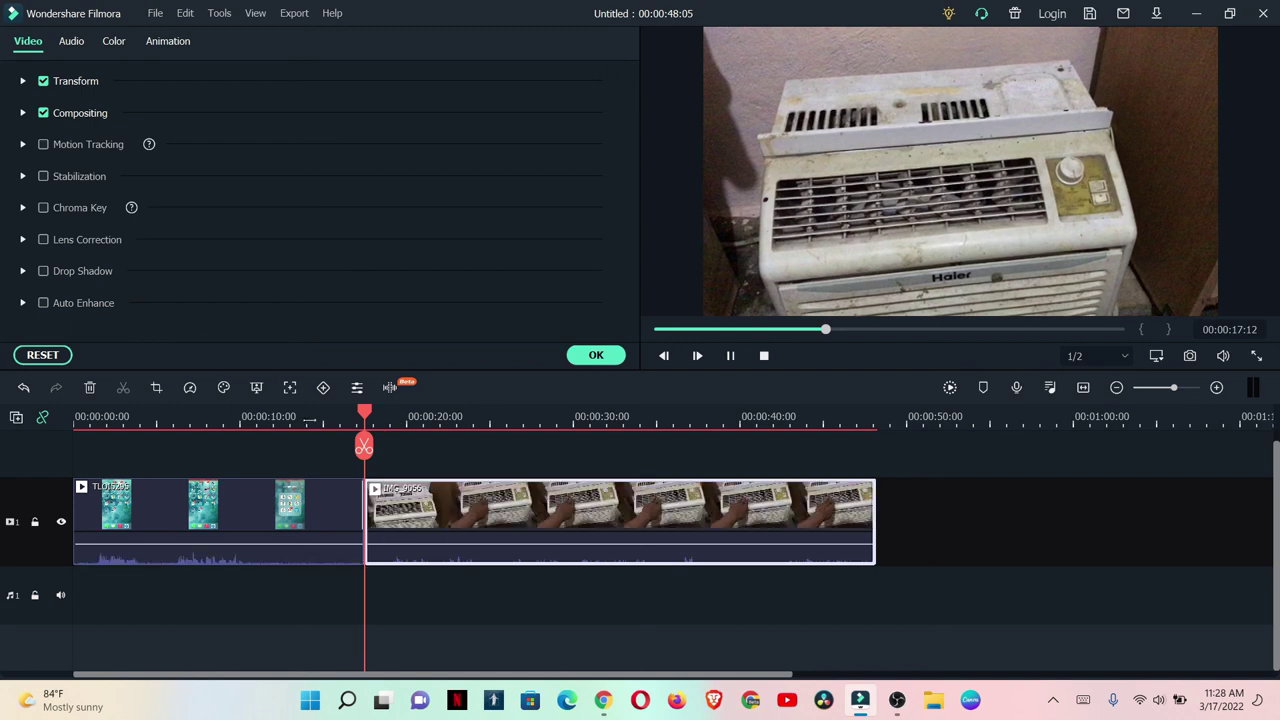
# Step: Play back the IMG_9056 clip and the transition into it from 00:00:13:02 in the widescreen frame, and minimize the editor
pyautogui.press('space')
pyautogui.press('space')
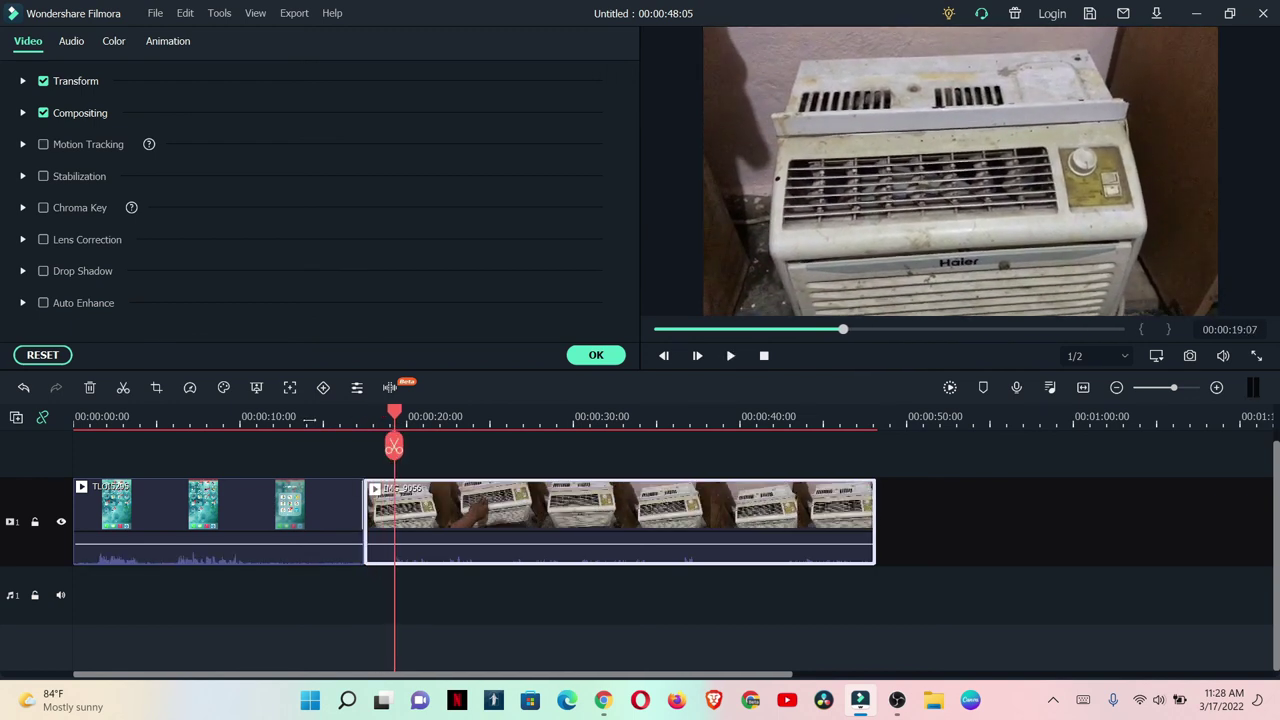
pyautogui.click(289, 420)
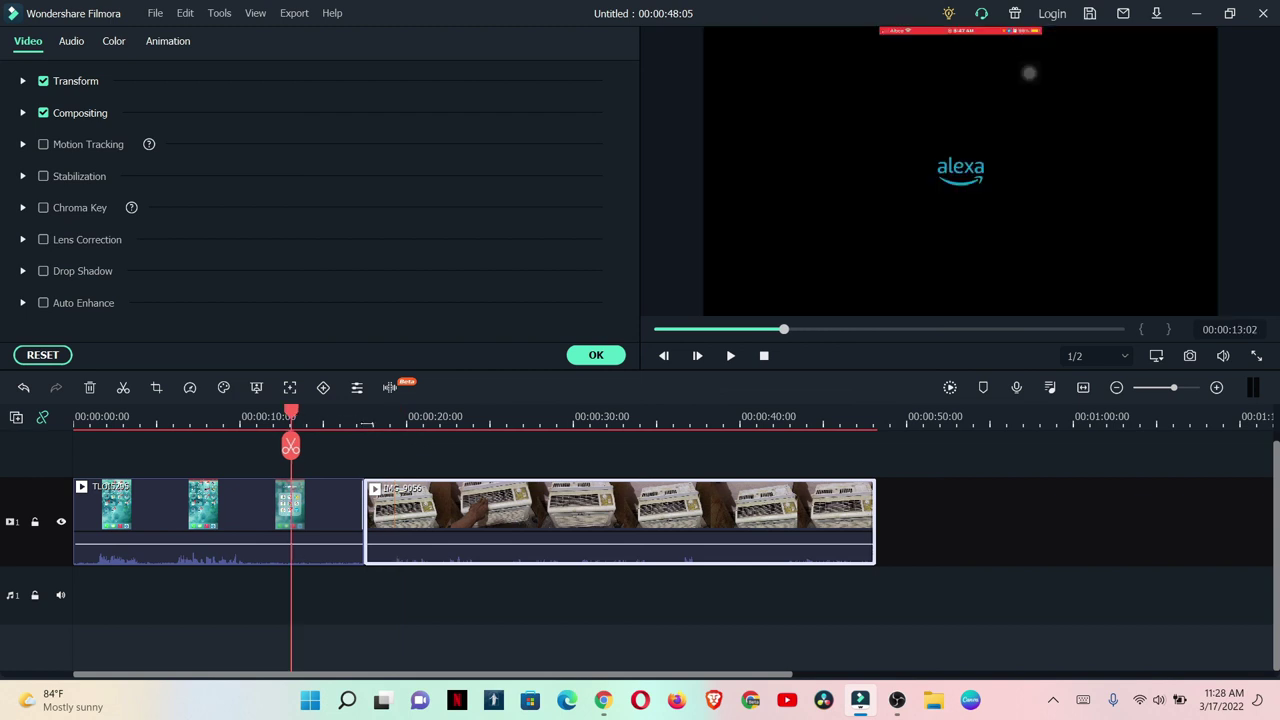
pyautogui.press('space')
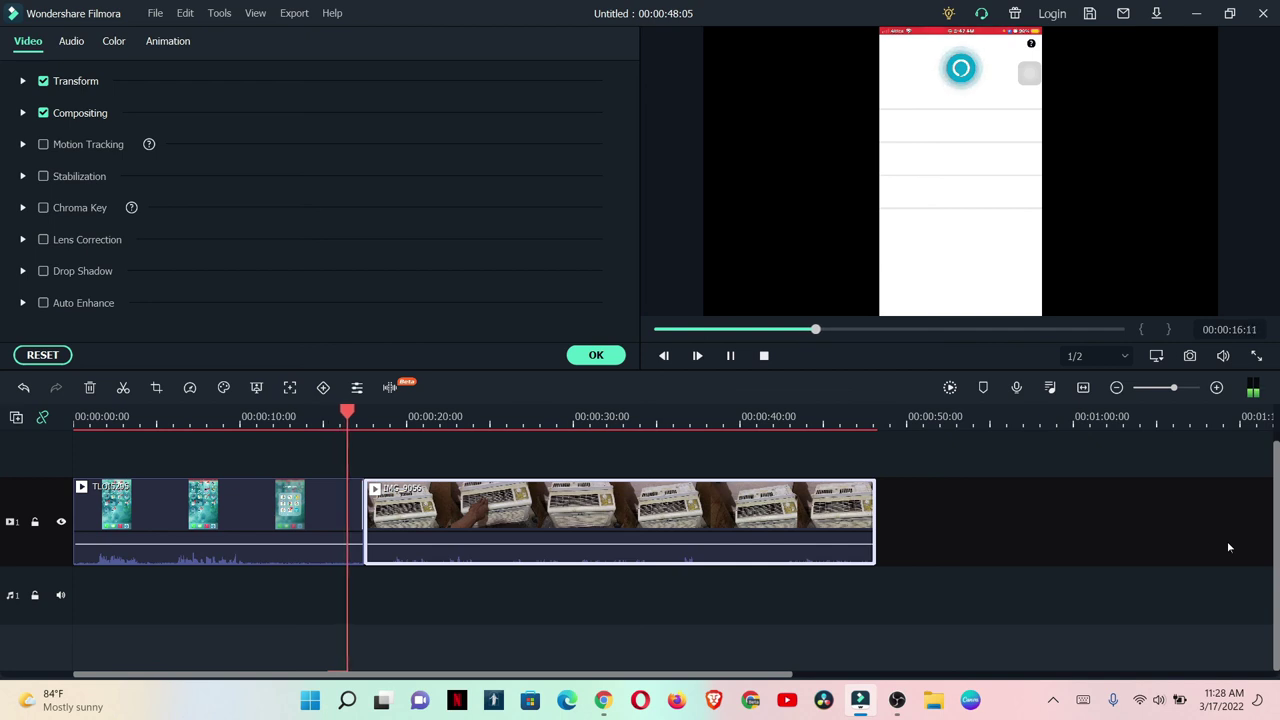
pyautogui.press('space')
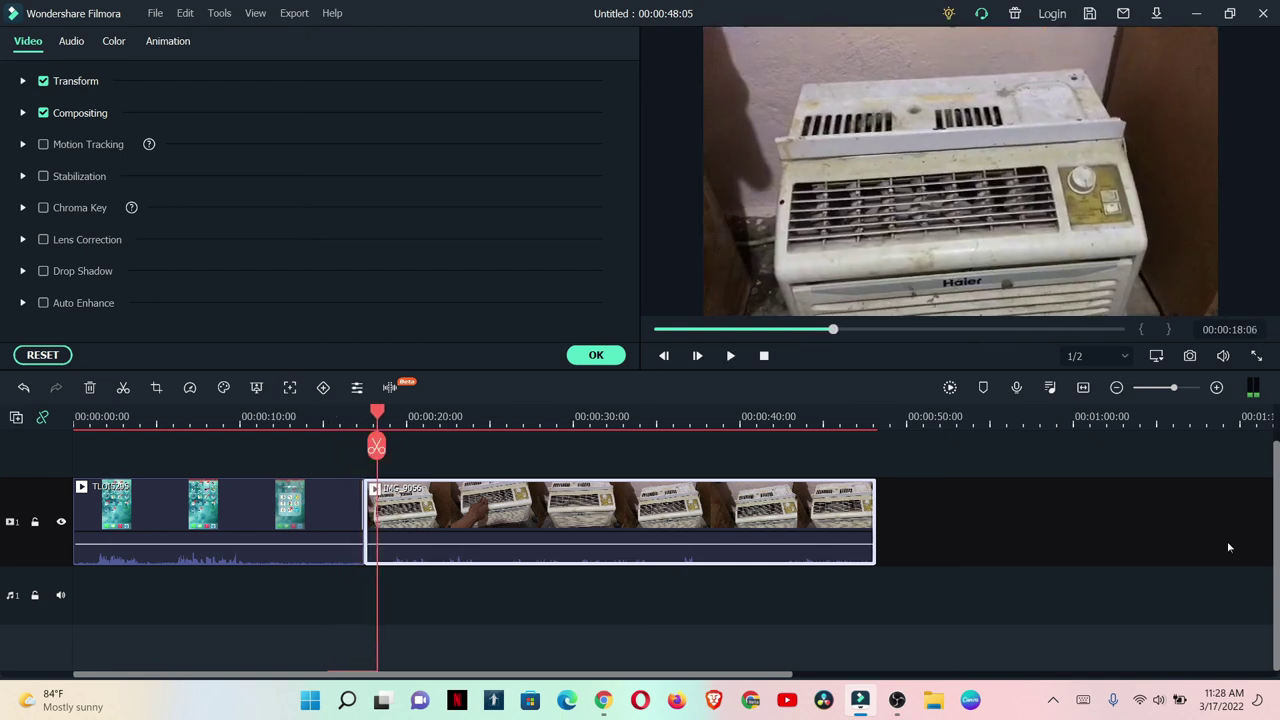
pyautogui.click(1196, 13)
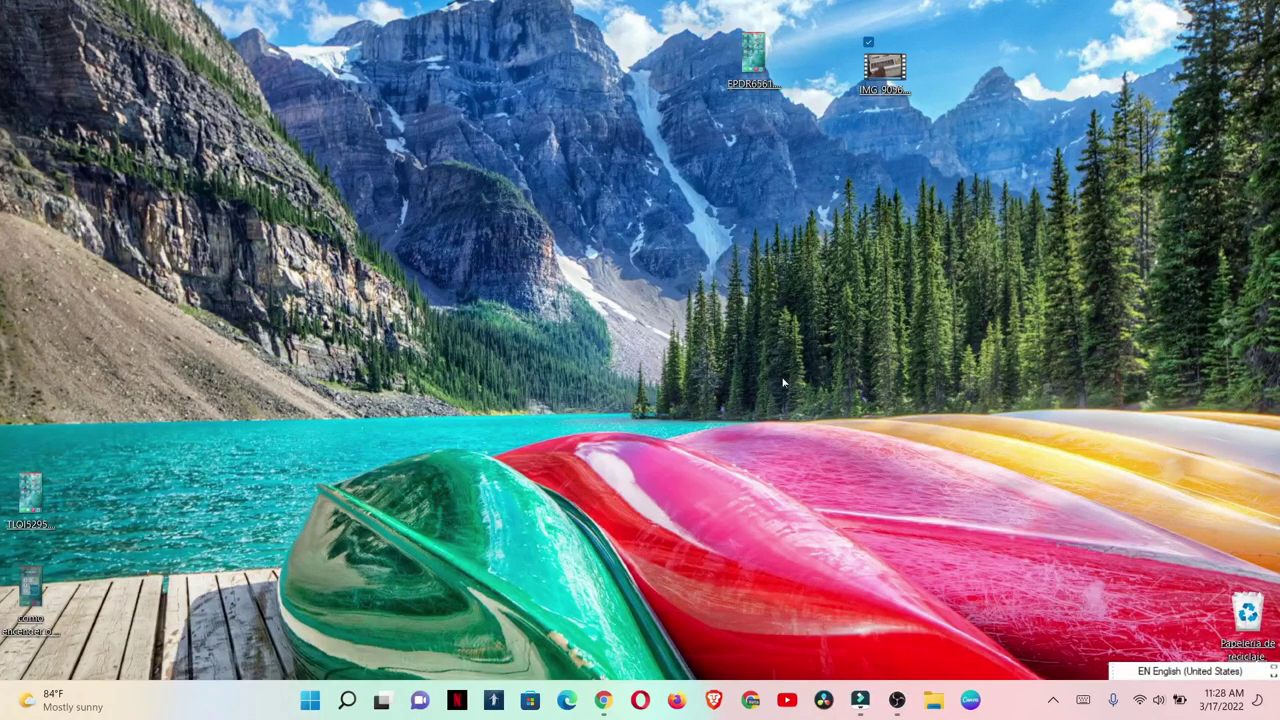